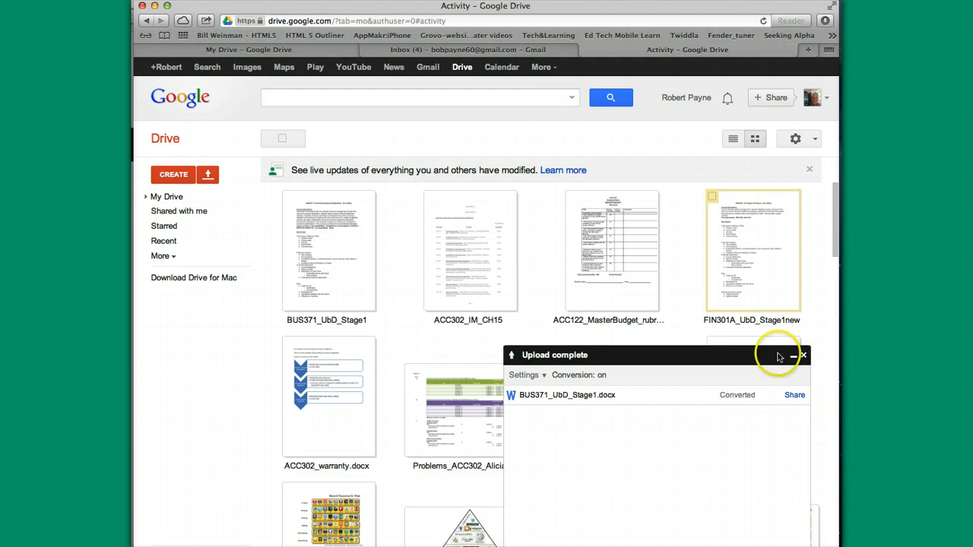
- Dismiss the completed upload notice and create a new blank text document in Drive
{"action": "left_click", "coordinate": [803, 356]}
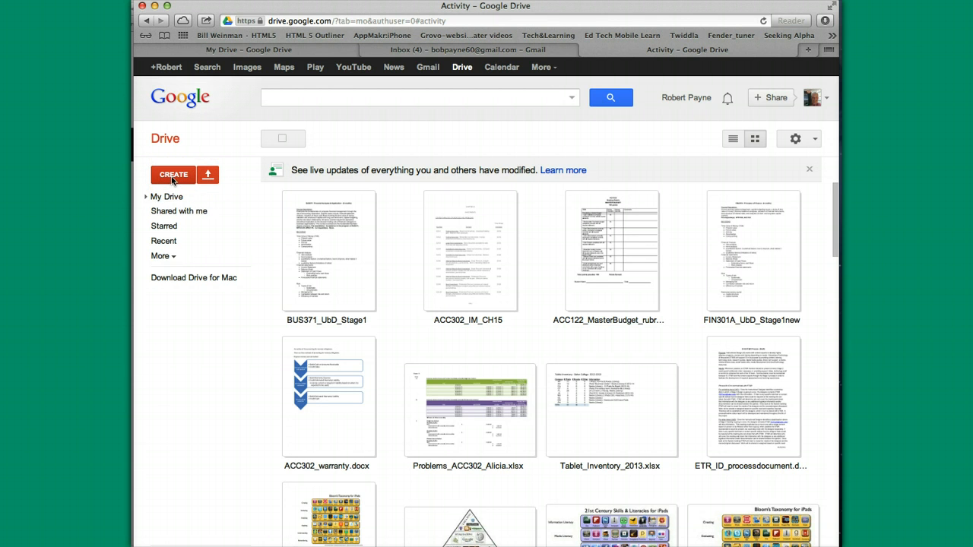
{"action": "left_click", "coordinate": [173, 178]}
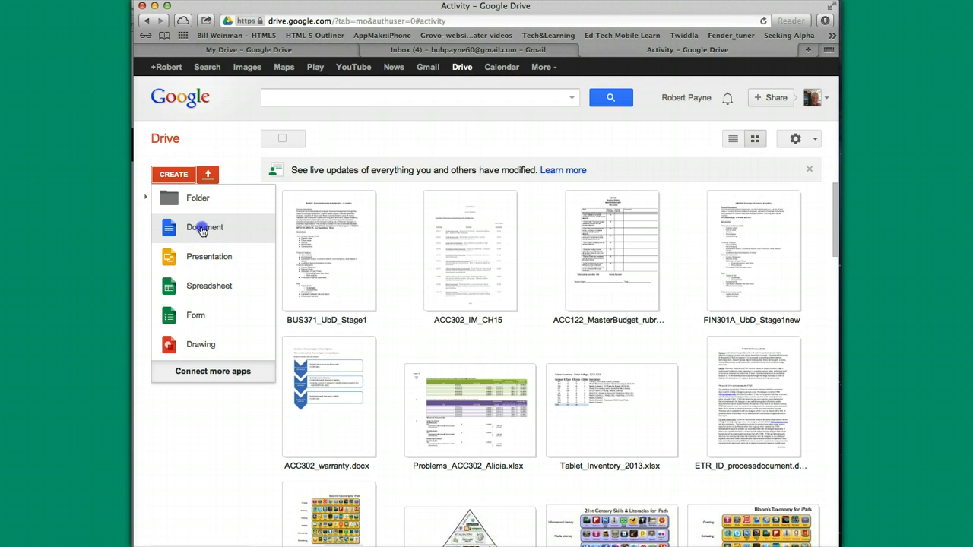
{"action": "left_click", "coordinate": [201, 229]}
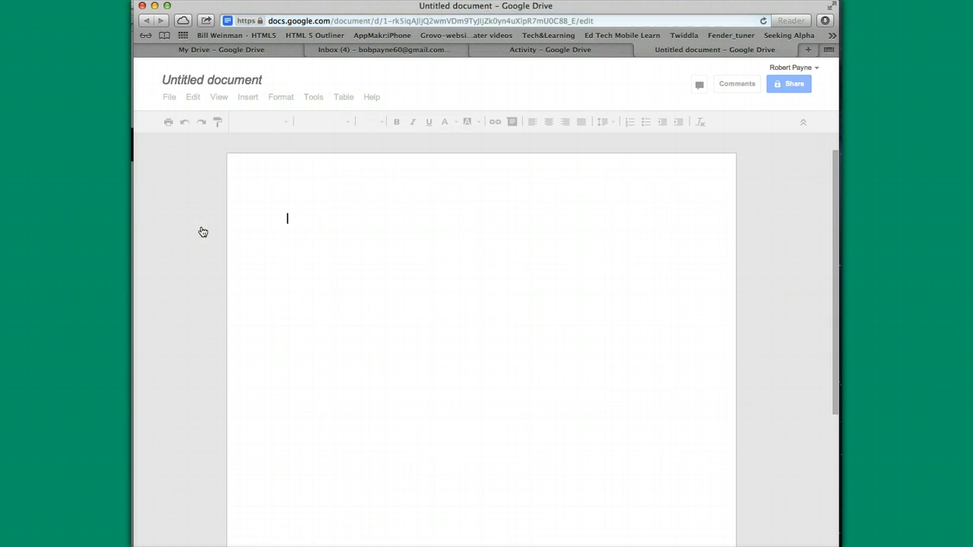
- Enter the filler text "adfshjasfdjkfdahjkfdkjlsahjkfjksjdahjfksfasdjh" on the first line of the blank document
{"action": "left_click", "coordinate": [421, 223]}
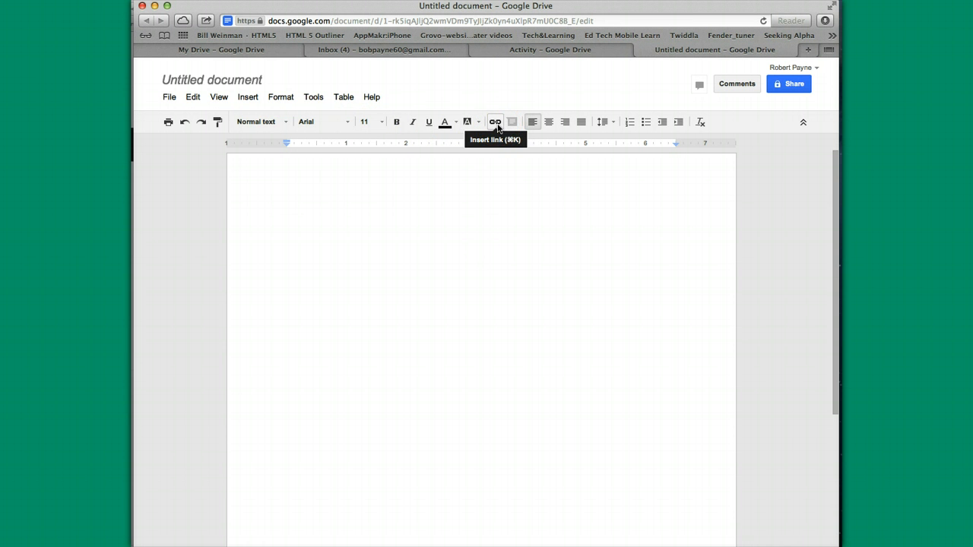
{"action": "left_click", "coordinate": [466, 123]}
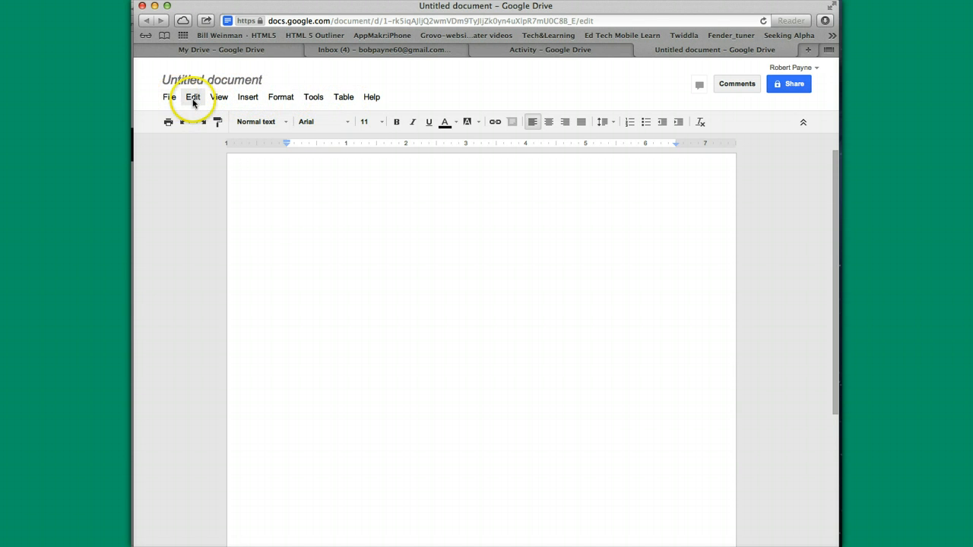
{"action": "type", "text": "adfshjasfdjk"}
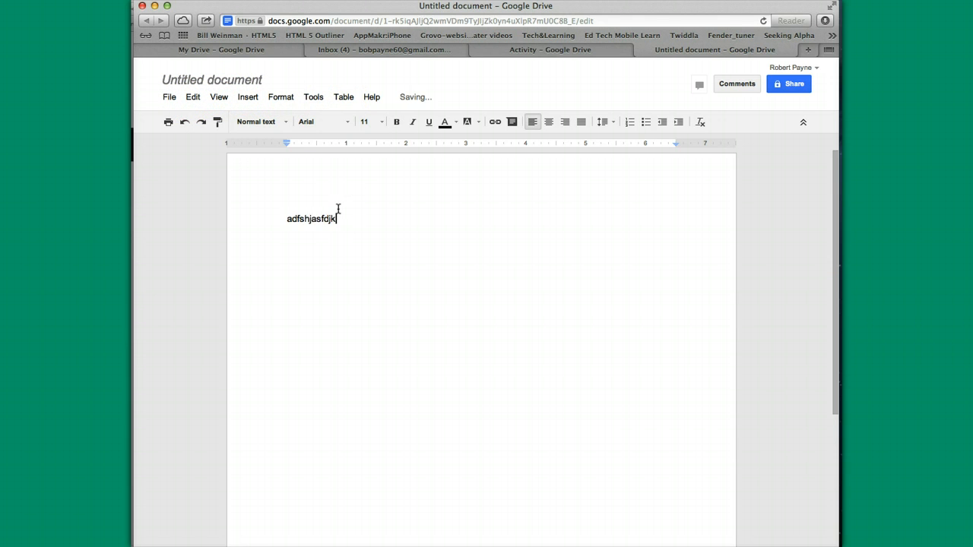
{"action": "type", "text": "fdahjkfdkjlsahjkfjksjdahjfksfasdjh"}
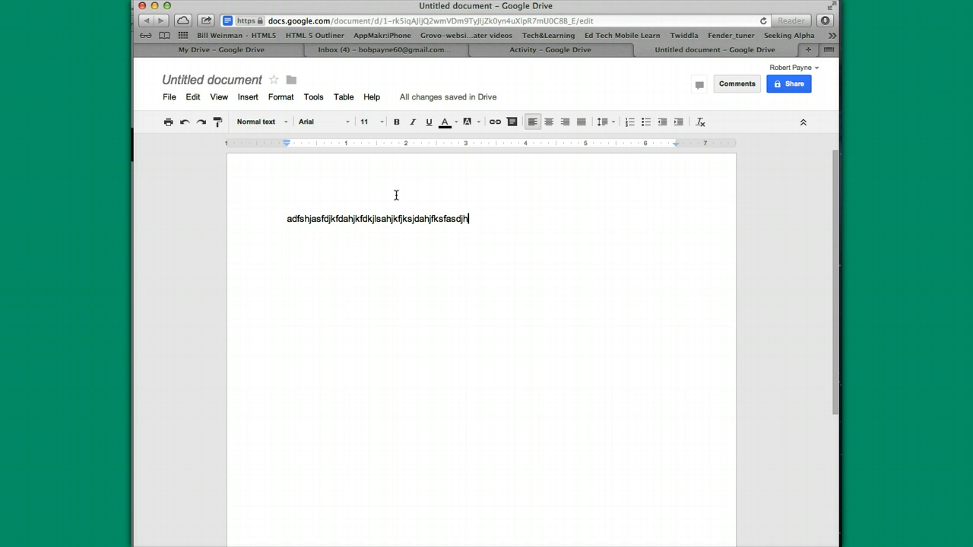
{"action": "left_click", "coordinate": [519, 212]}
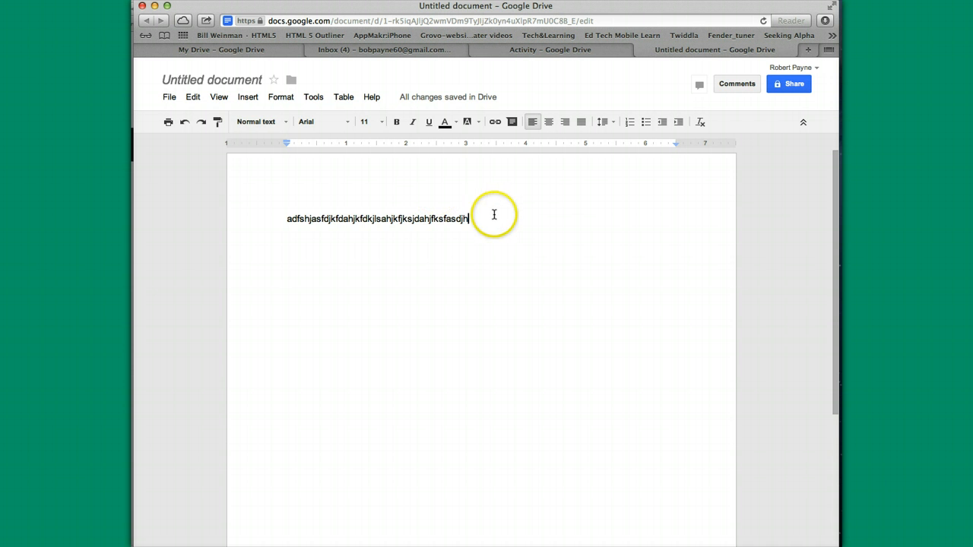
{"action": "left_click", "coordinate": [468, 219]}
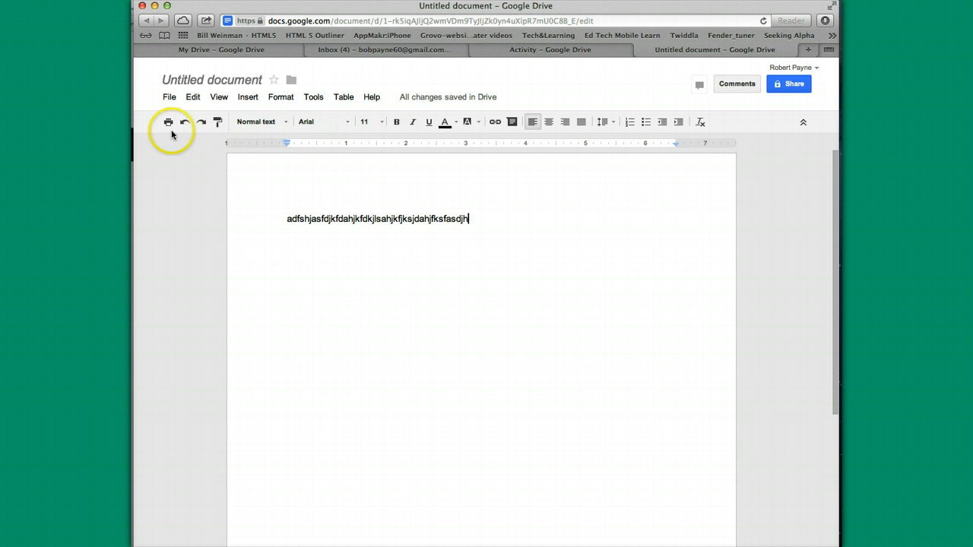
{"action": "left_click", "coordinate": [170, 98]}
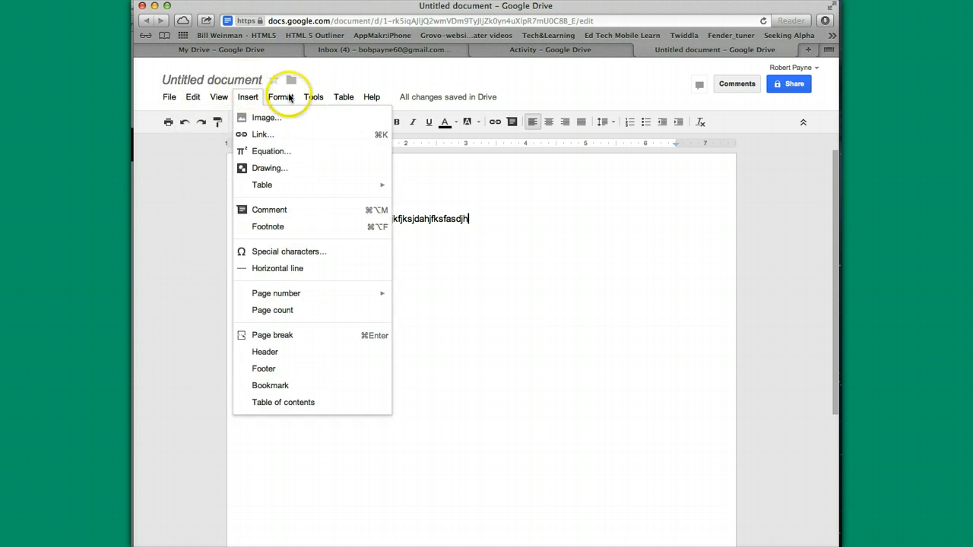
{"action": "mouse_move", "coordinate": [249, 99]}
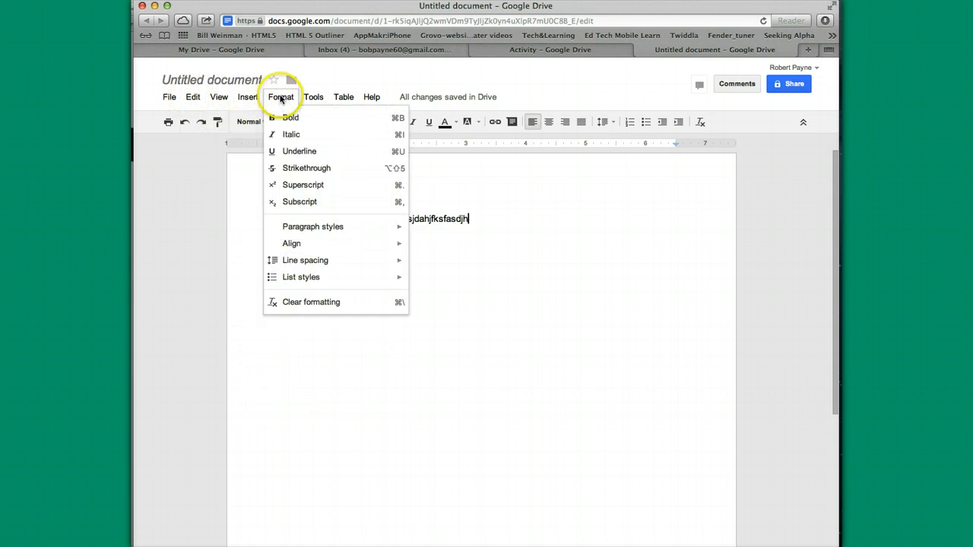
{"action": "mouse_move", "coordinate": [281, 97]}
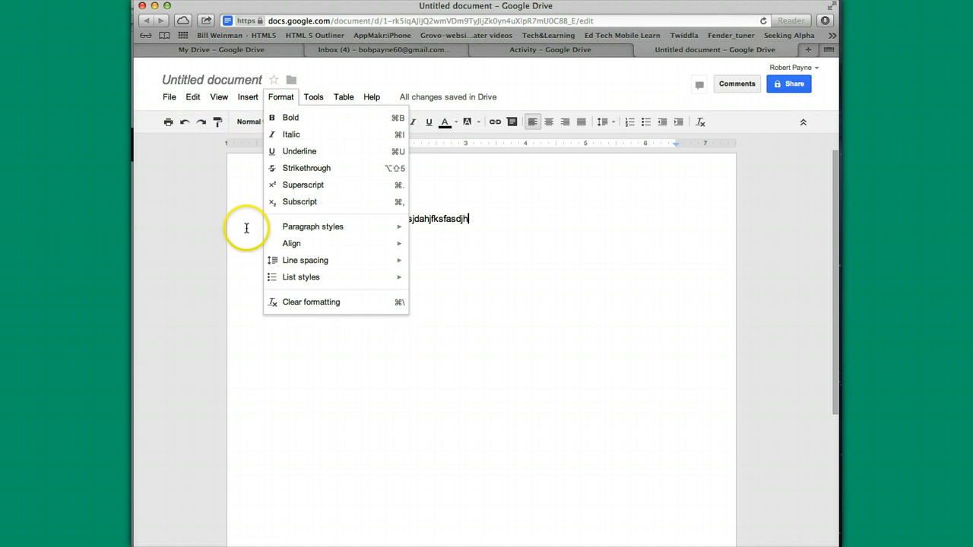
{"action": "mouse_move", "coordinate": [169, 99]}
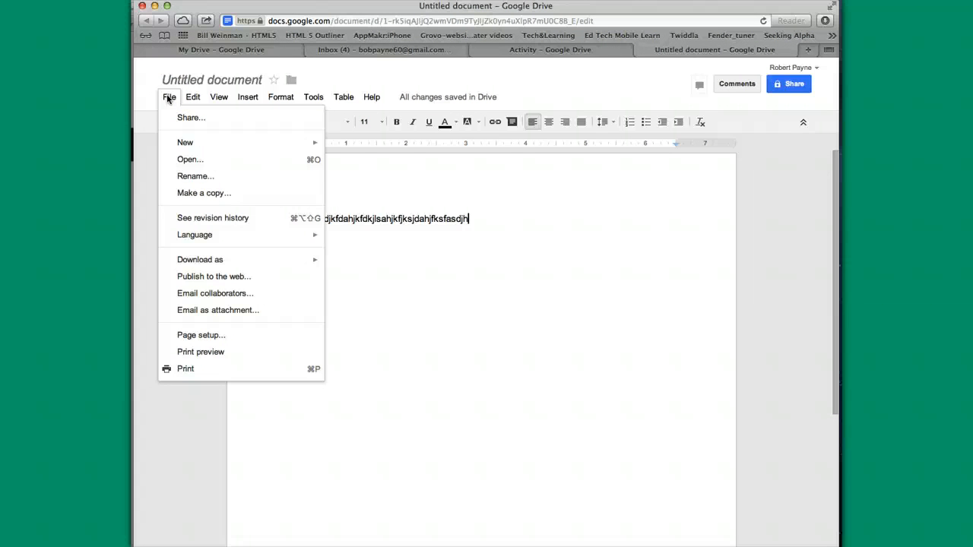
{"action": "left_click", "coordinate": [458, 263]}
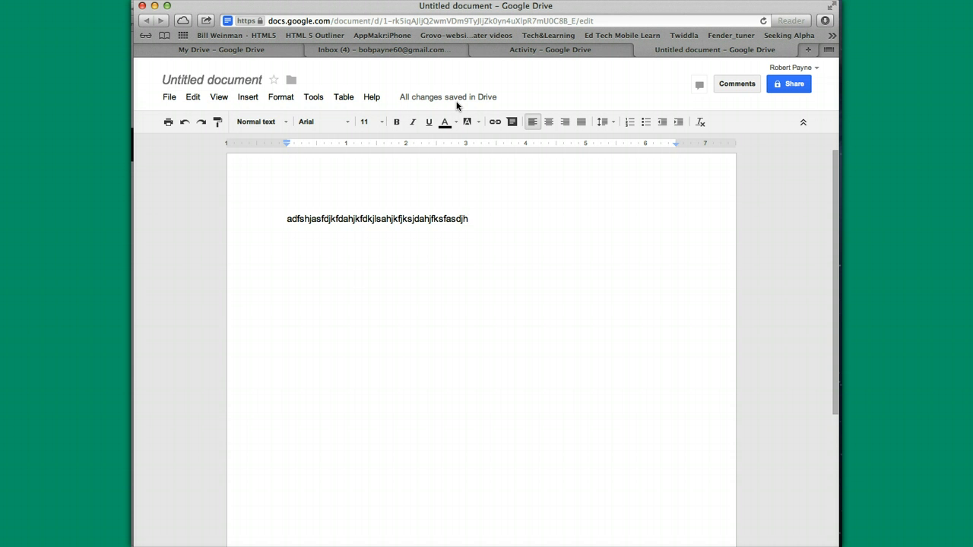
- Rename the untitled document as "Test document"
{"action": "left_click", "coordinate": [222, 81]}
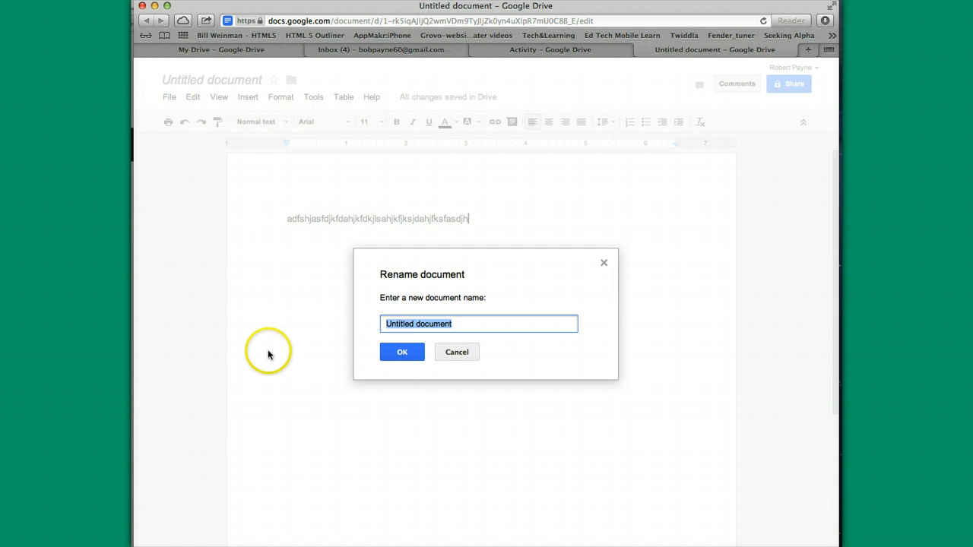
{"action": "type", "text": "Test document"}
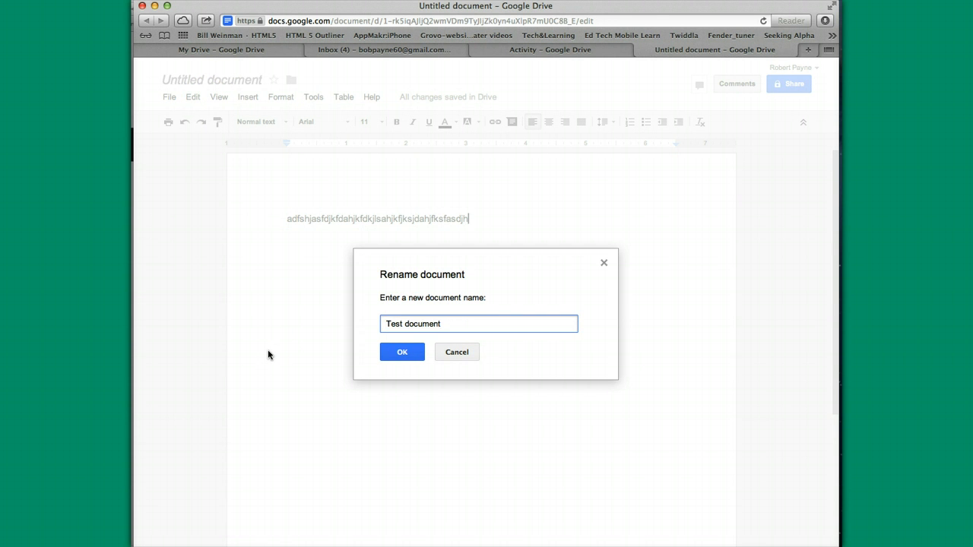
{"action": "left_click", "coordinate": [402, 352]}
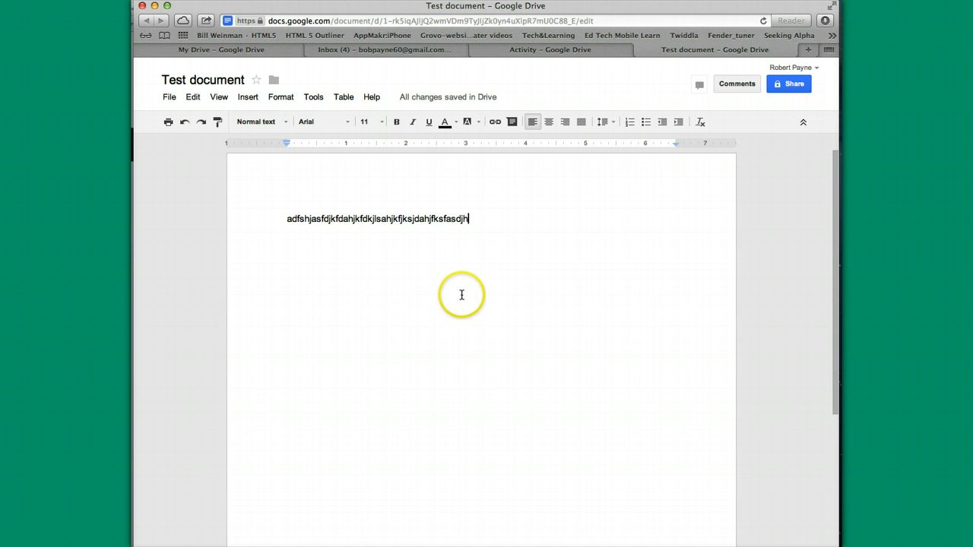
- Add a second line of filler text, "dasdhjkjlfhjkasafshdjkfdshdkfshkjdsf", below the first line of the document
{"action": "scroll", "coordinate": [461, 295], "scroll_direction": "down", "scroll_amount": 3}
{"action": "scroll", "coordinate": [461, 295], "scroll_direction": "up", "scroll_amount": 3}
{"action": "key", "text": "Return"}
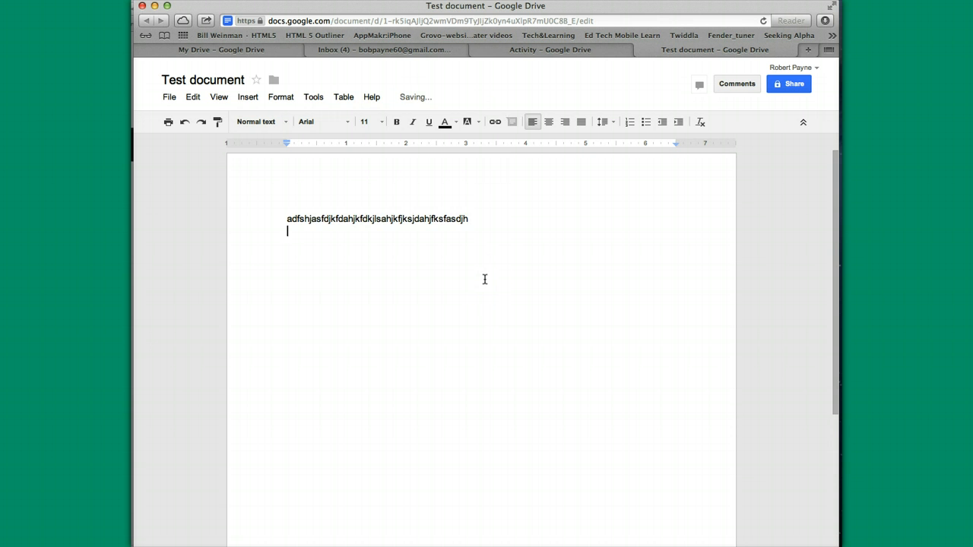
{"action": "type", "text": "dasdhjkjlfhjkasafshdjkfdshdkfshkjdsf"}
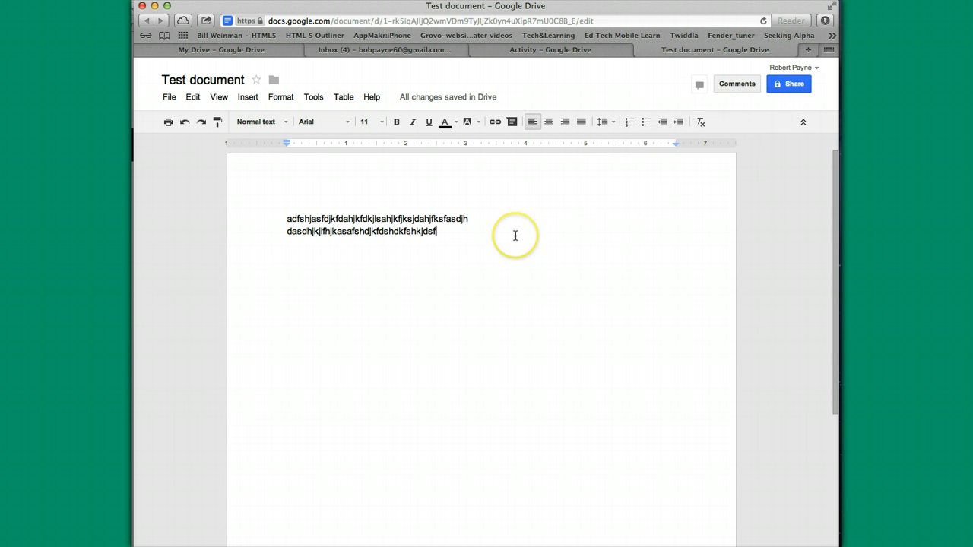
{"action": "left_click", "coordinate": [780, 90]}
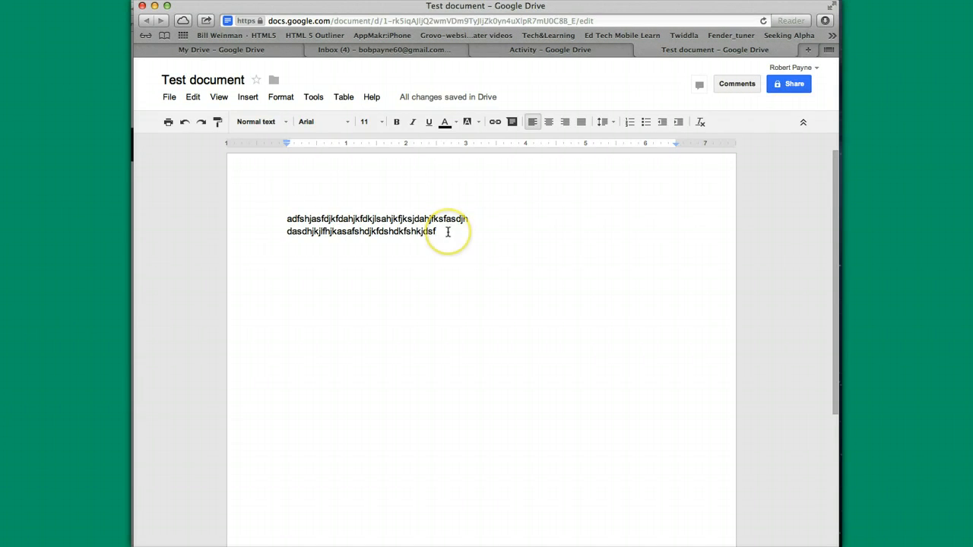
{"action": "key", "text": "Return"}
{"action": "key", "text": "Return"}
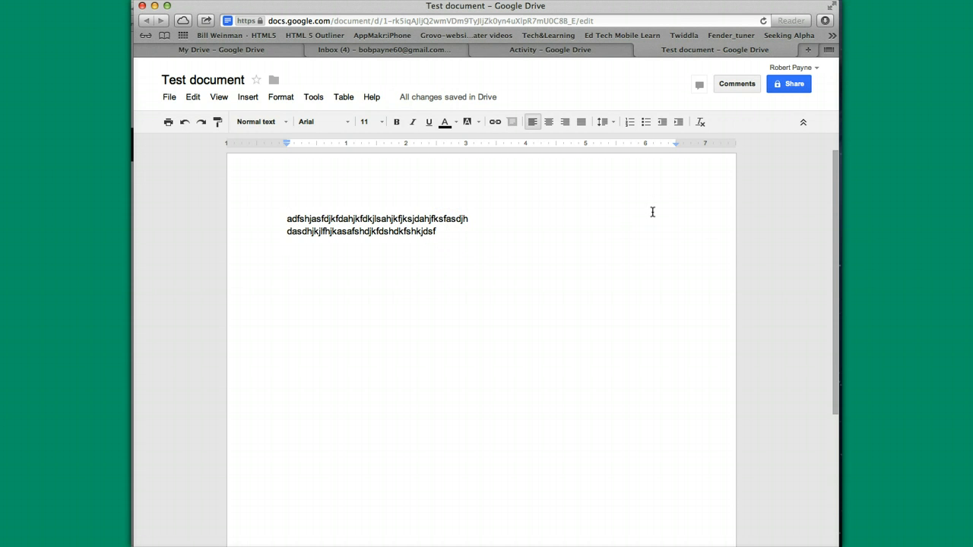
- Return to the Drive file list and show the Activity view among the expanded sidebar entries
{"action": "left_click", "coordinate": [582, 49]}
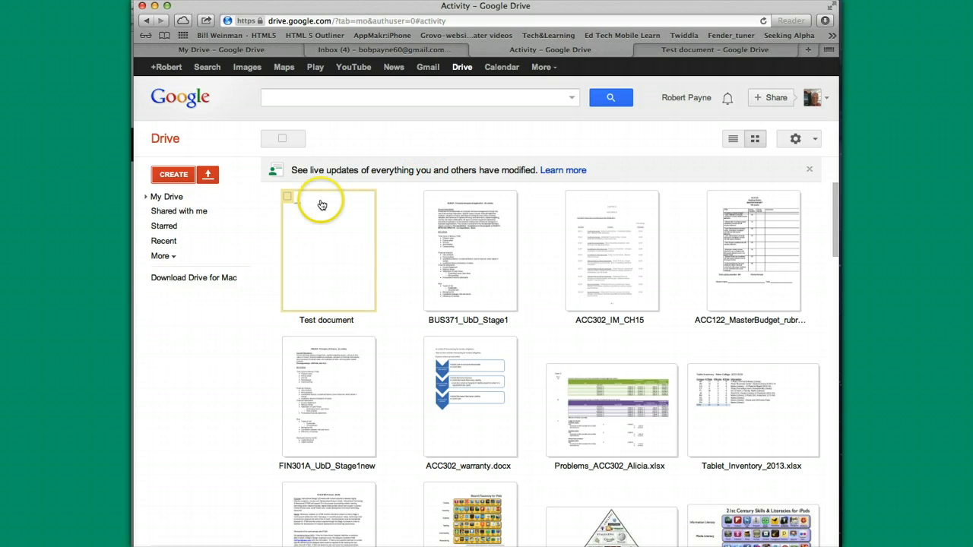
{"action": "left_click", "coordinate": [172, 258]}
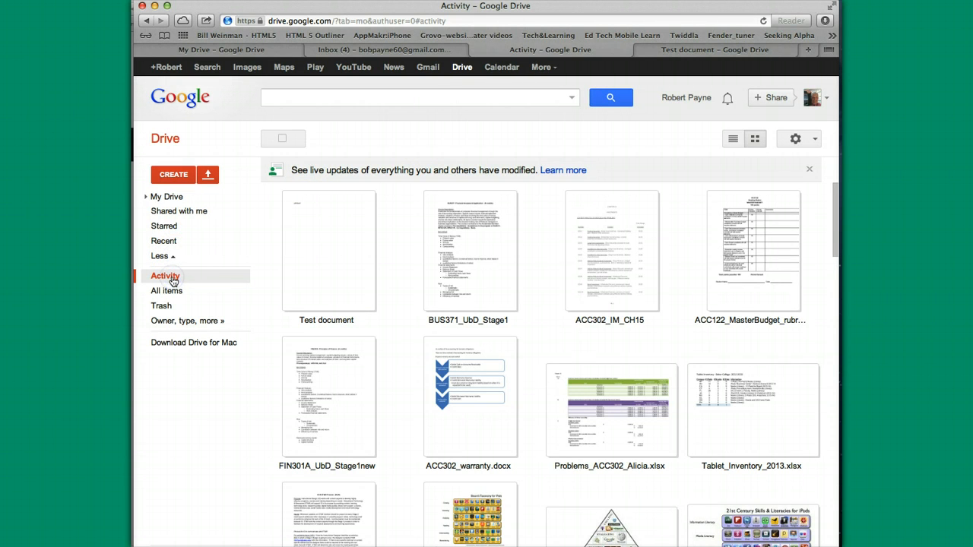
{"action": "left_click", "coordinate": [181, 280]}
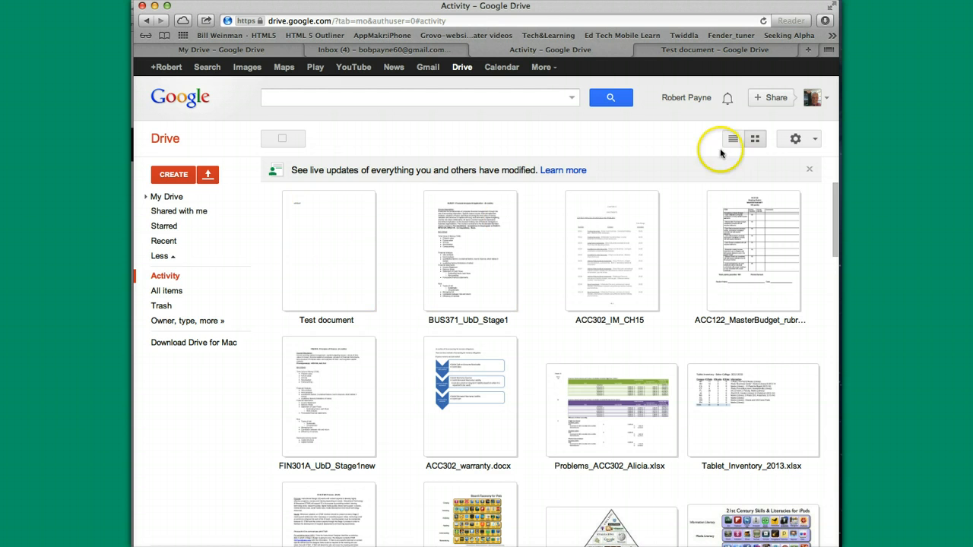
{"action": "left_click", "coordinate": [776, 102]}
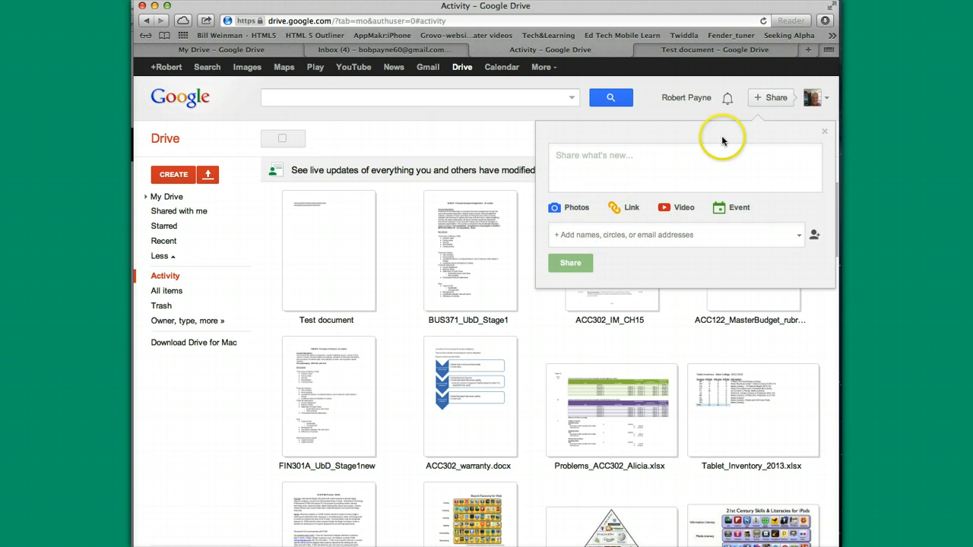
{"action": "left_click", "coordinate": [738, 114]}
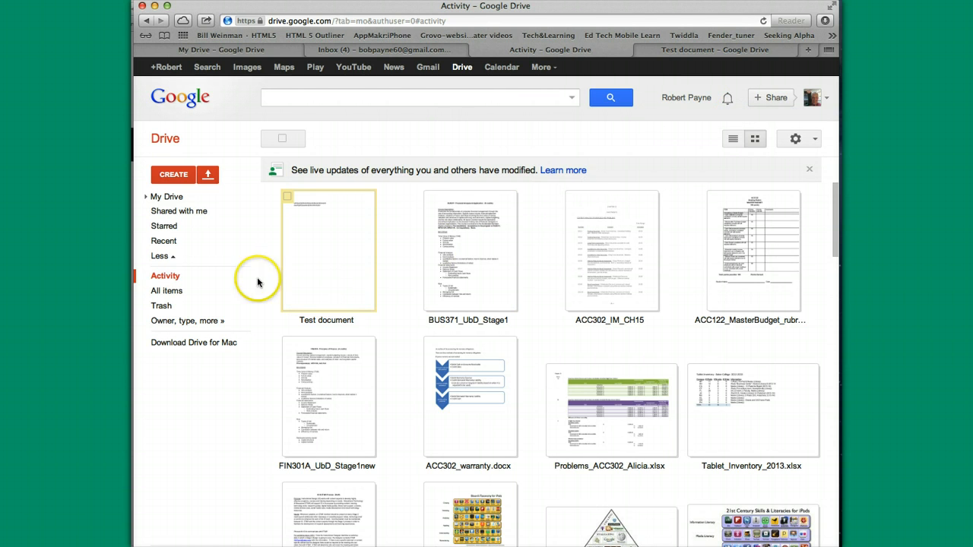
- Create a new presentation from the Drive file list and dismiss the theme chooser without picking a theme
{"action": "left_click", "coordinate": [171, 174]}
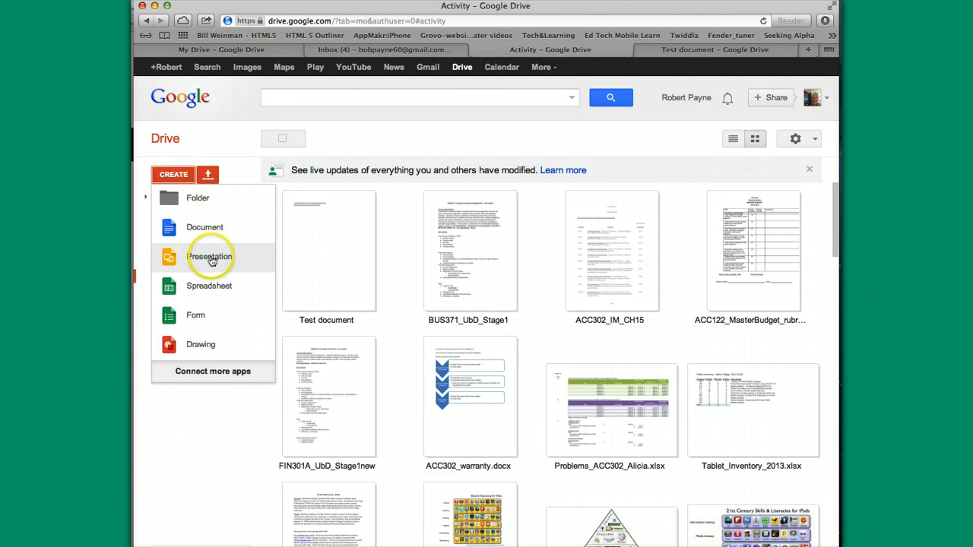
{"action": "left_click", "coordinate": [211, 260]}
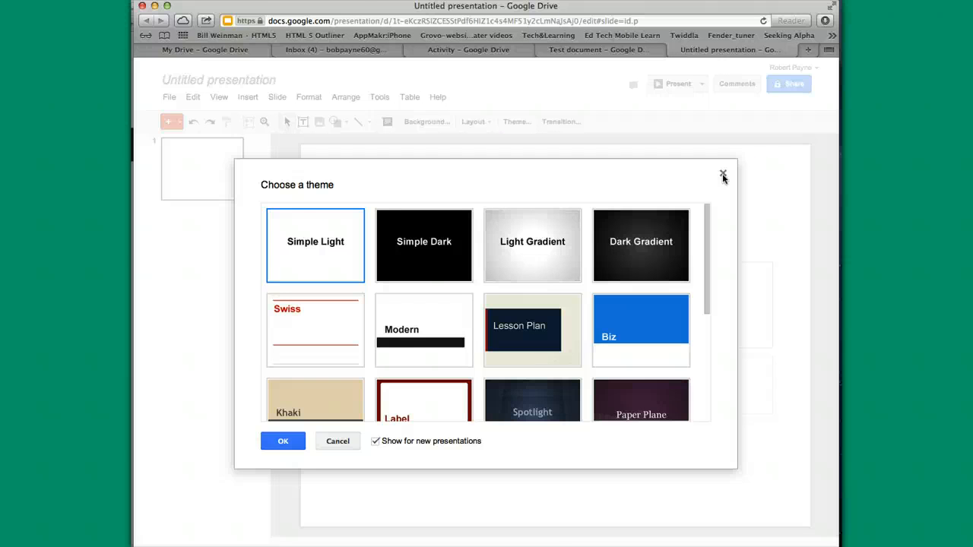
{"action": "left_click", "coordinate": [722, 176]}
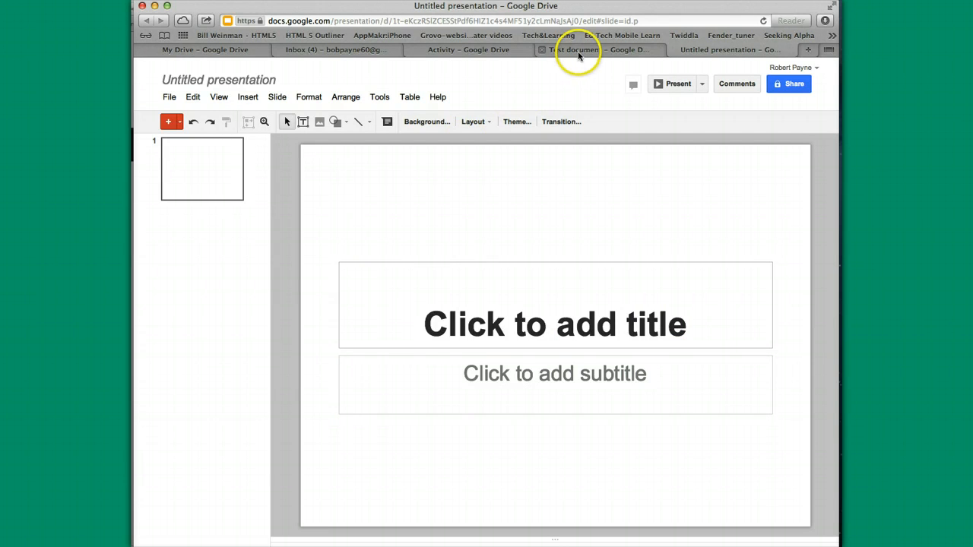
- Create a new blank spreadsheet from the Drive file list, then go back to that list
{"action": "left_click", "coordinate": [465, 54]}
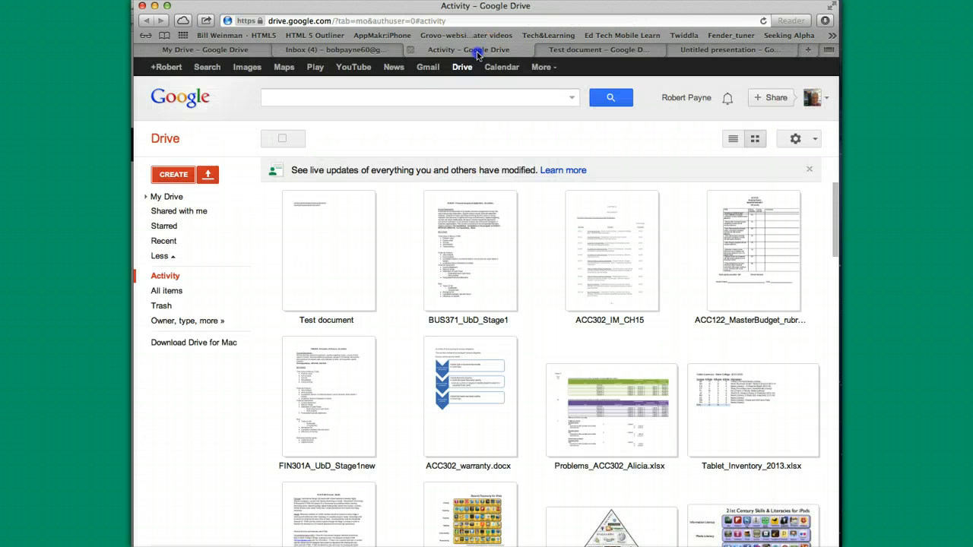
{"action": "left_click", "coordinate": [173, 175]}
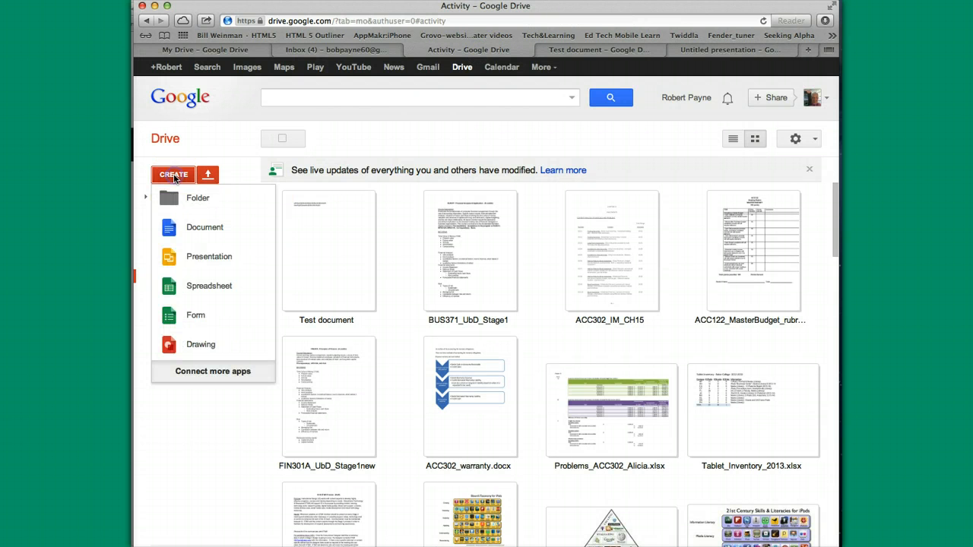
{"action": "left_click", "coordinate": [204, 288]}
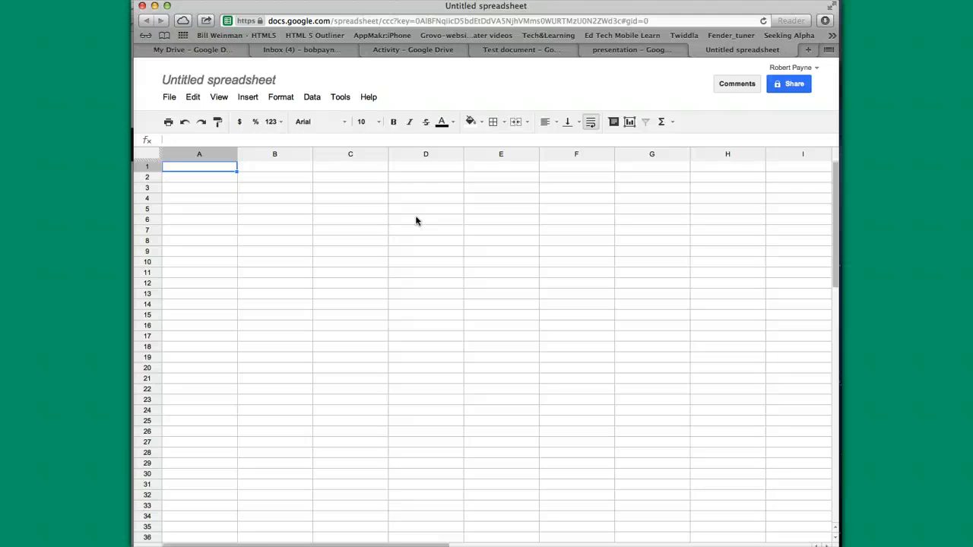
{"action": "left_click", "coordinate": [241, 80]}
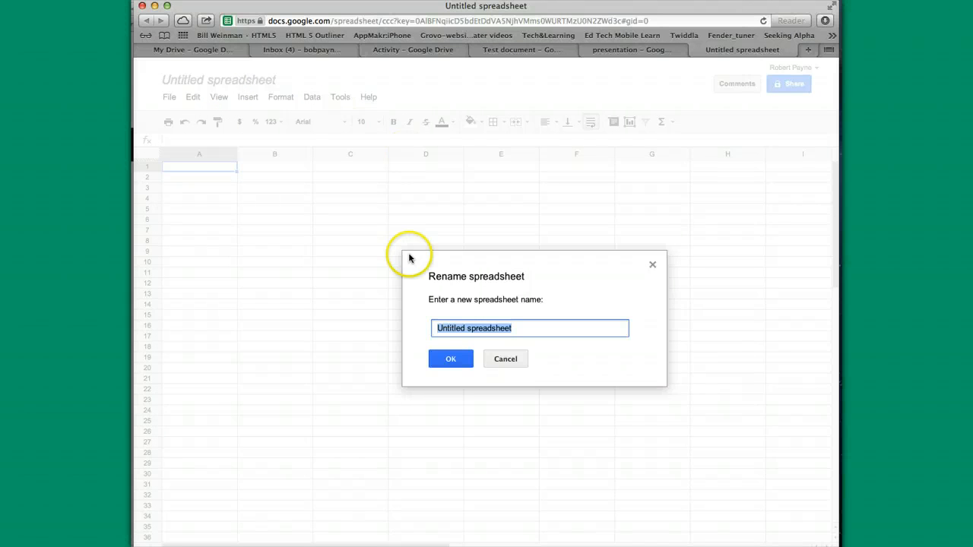
{"action": "left_click", "coordinate": [506, 358]}
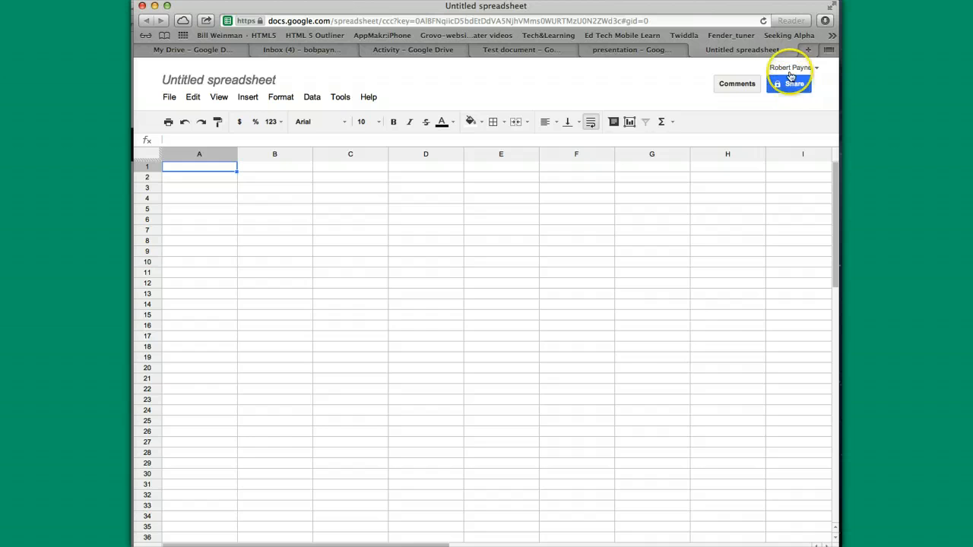
{"action": "left_click", "coordinate": [451, 51]}
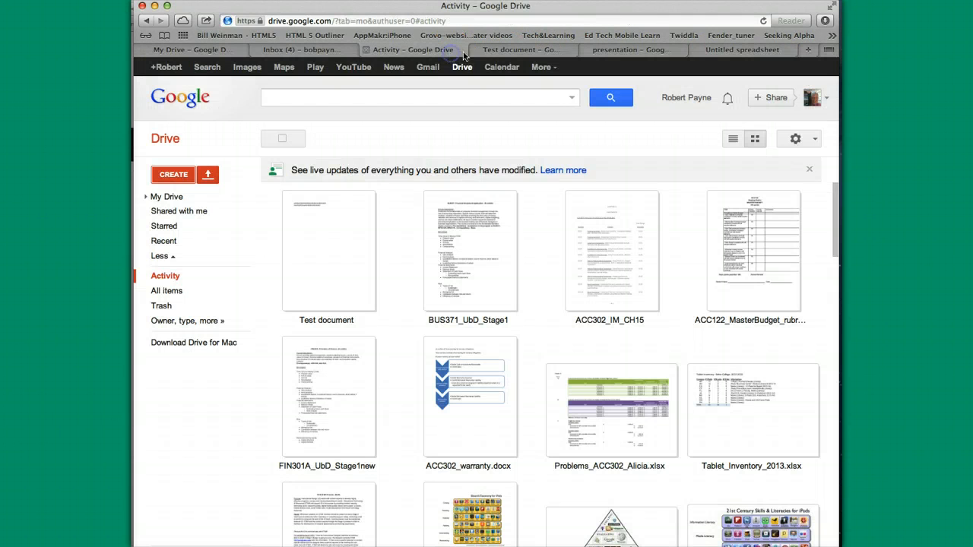